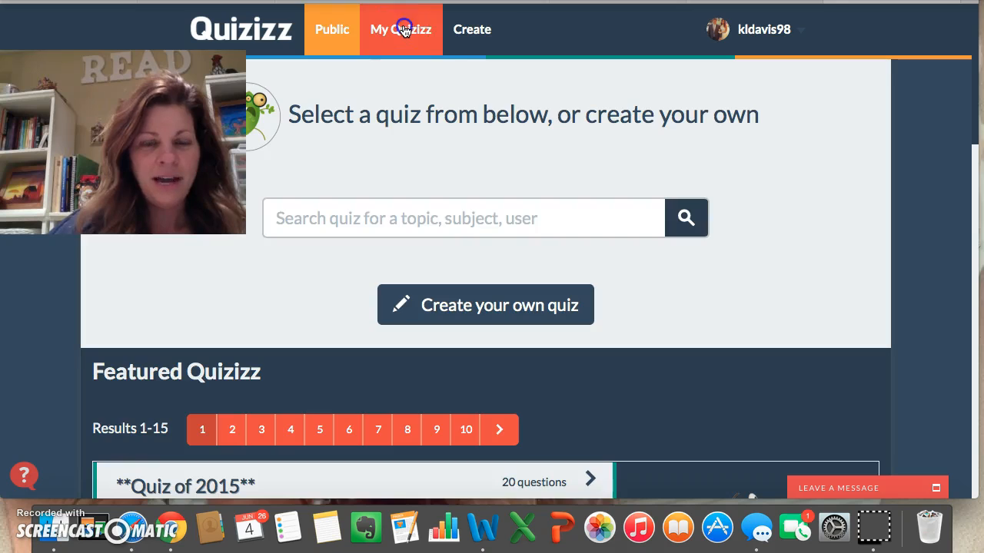
Step: Search the public quizzes for "first grade"
click(338, 28)
click(445, 222)
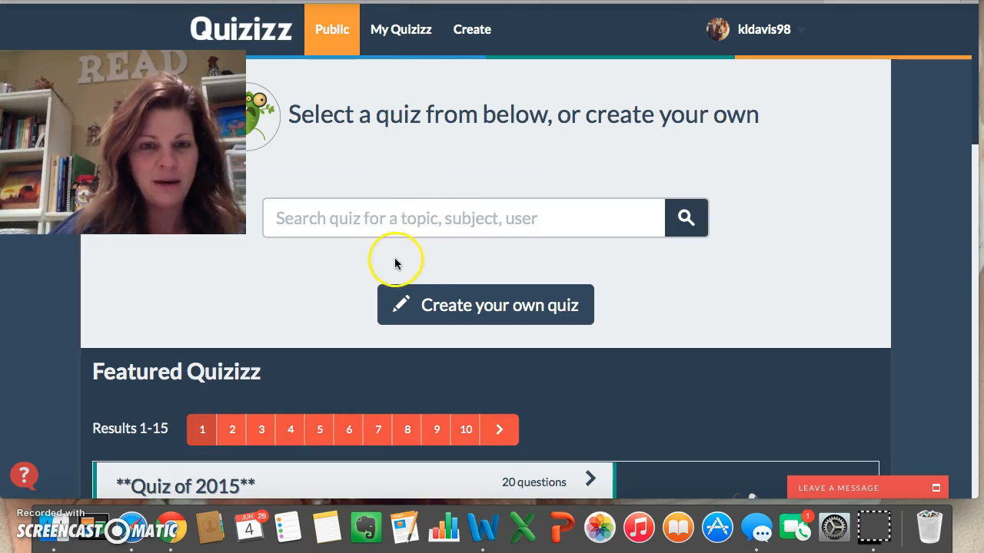
click(346, 220)
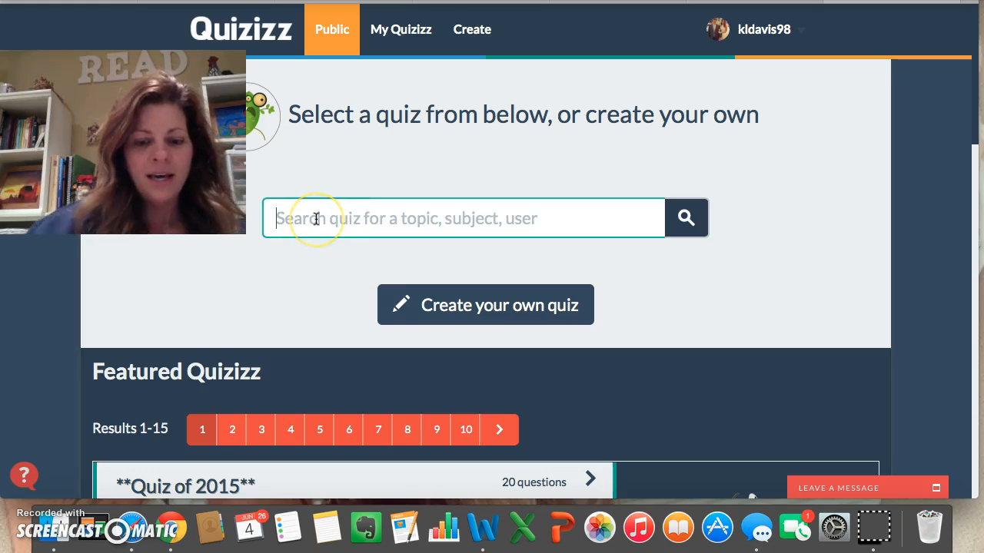
text(first grade)
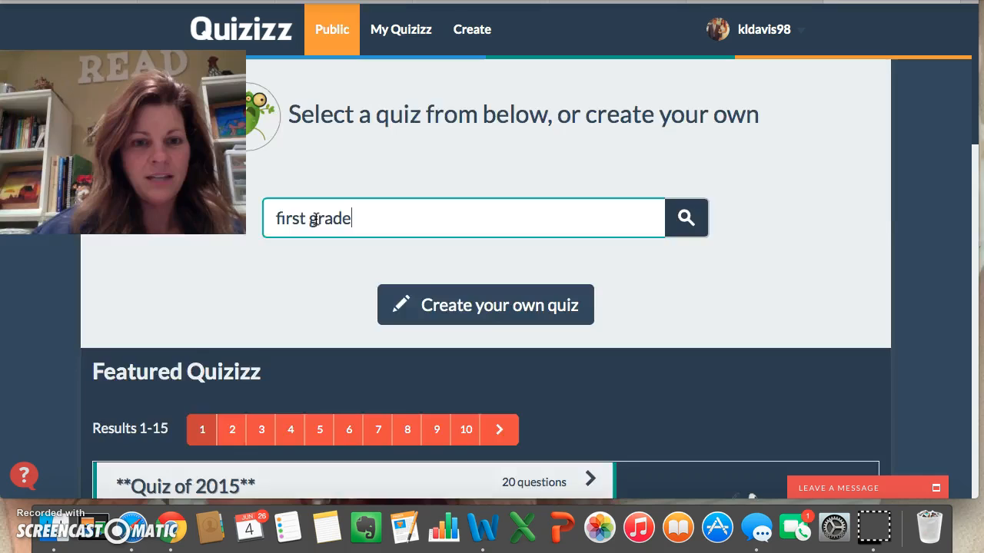
key(Return)
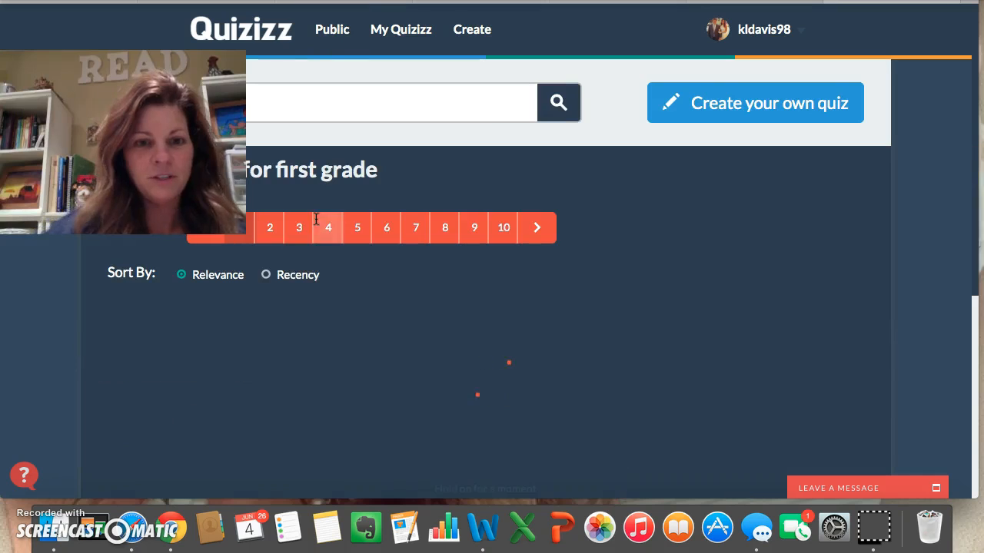
Step: Browse the search results and preview the questions of the Mammals for First Grade quiz
scroll(450, 310, down, 2)
scroll(452, 313, down, 5)
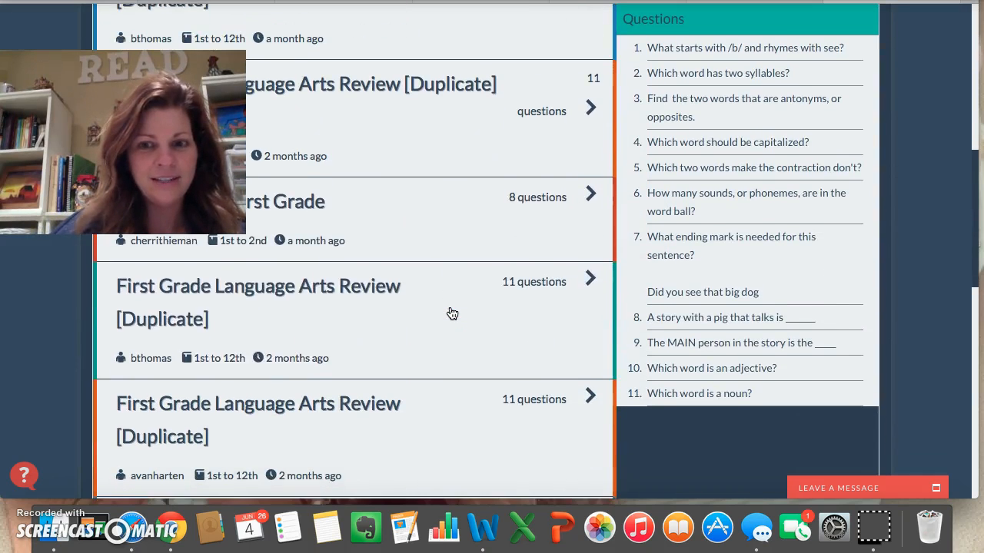
click(527, 203)
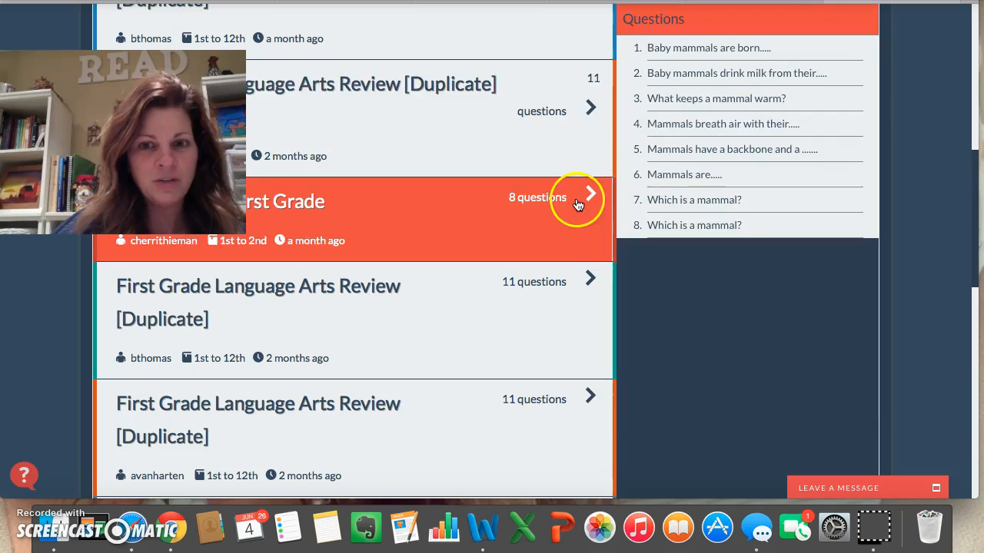
scroll(575, 201, up, 1)
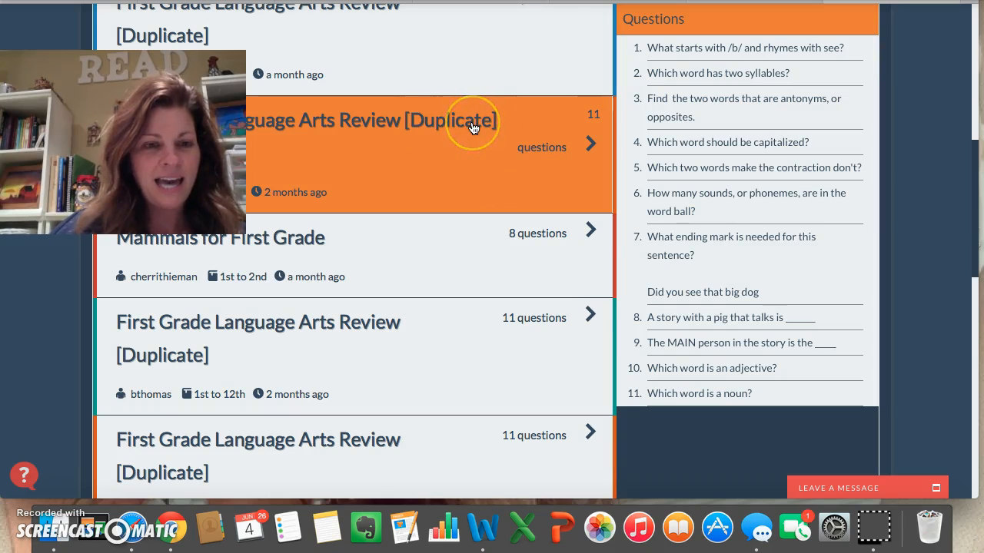
scroll(473, 126, up, 10)
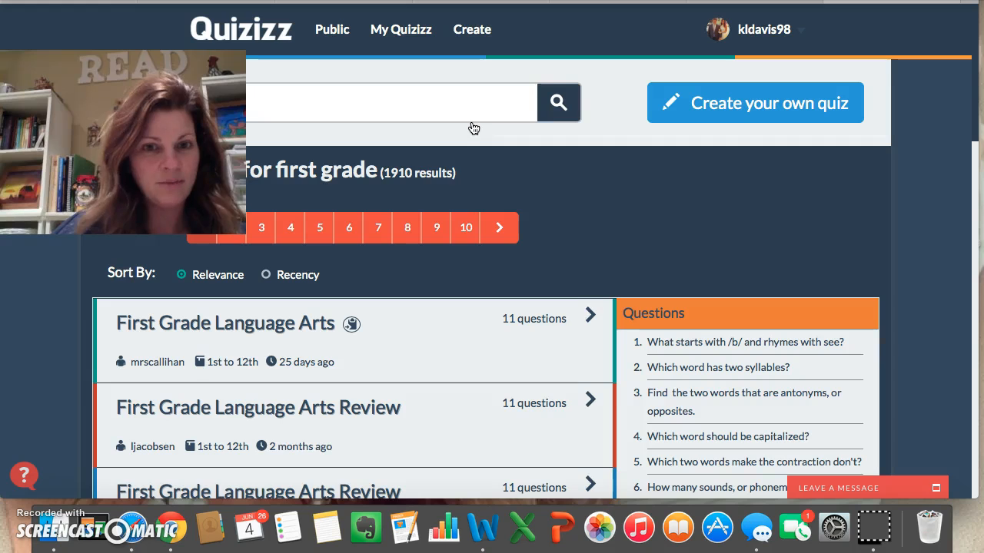
Step: Find the Text Features quiz in the personal quiz collection and open its game settings
click(416, 44)
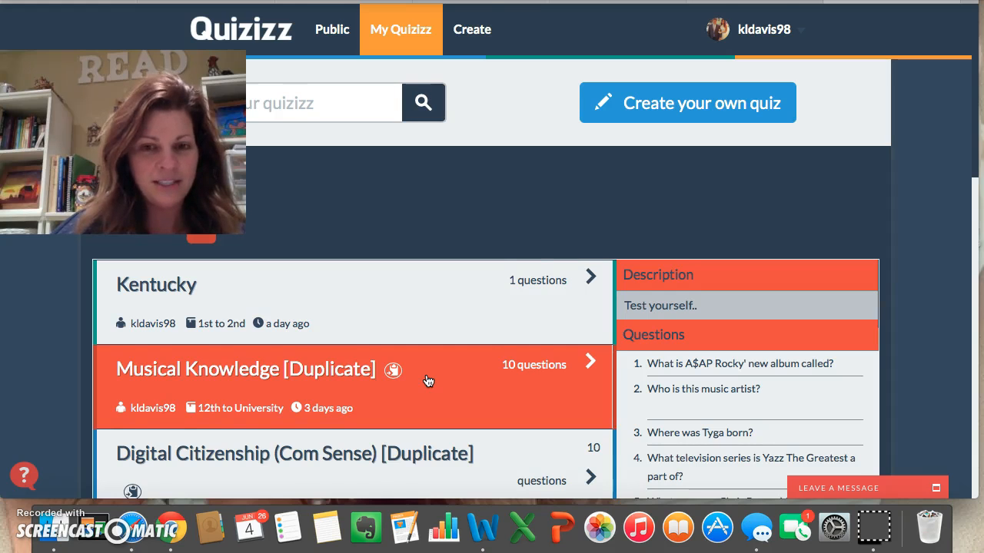
scroll(428, 381, down, 10)
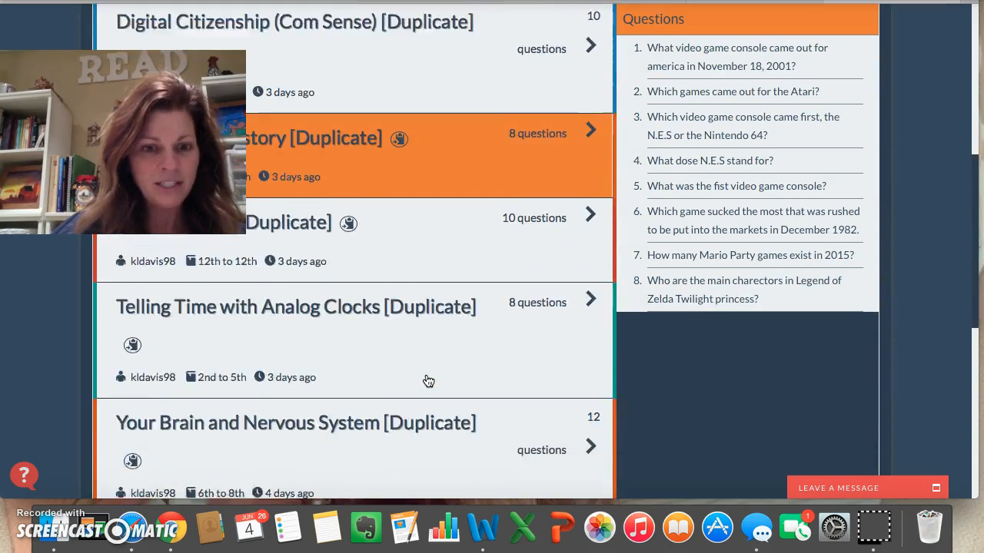
scroll(428, 382, down, 10)
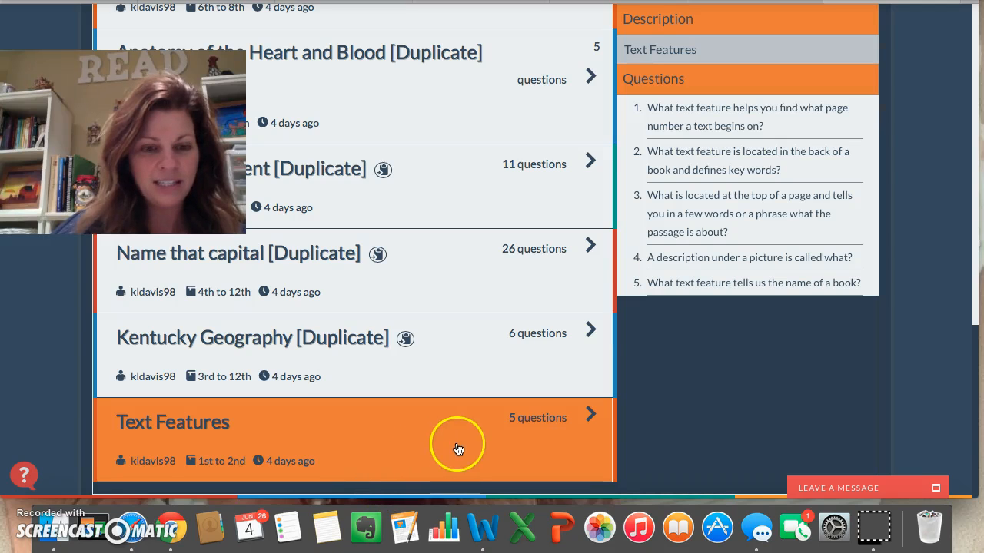
click(549, 426)
scroll(550, 226, up, 2)
click(456, 134)
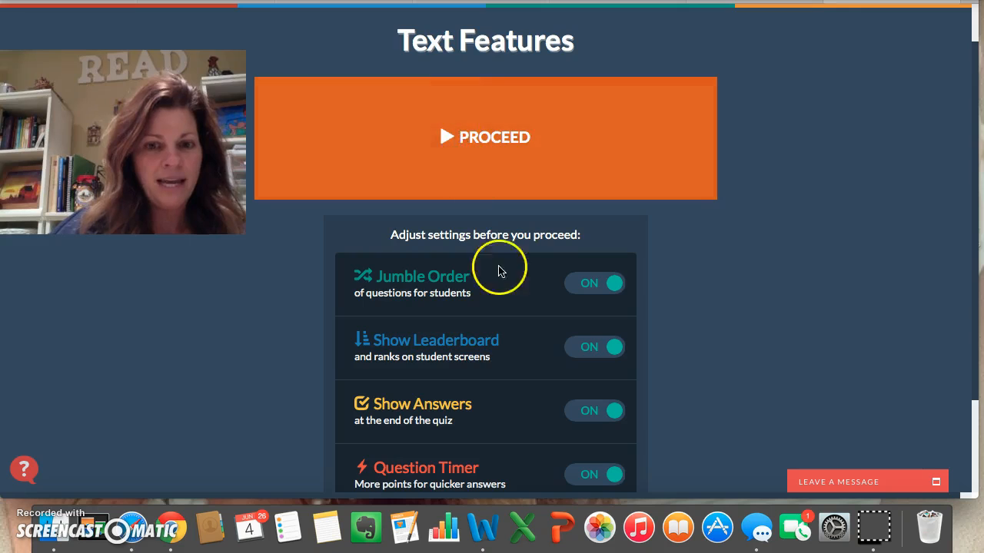
Step: Try out the game settings by switching Show Leaderboard, Question Timer and Show memes off and back on
scroll(503, 292, down, 3)
scroll(508, 327, down, 1)
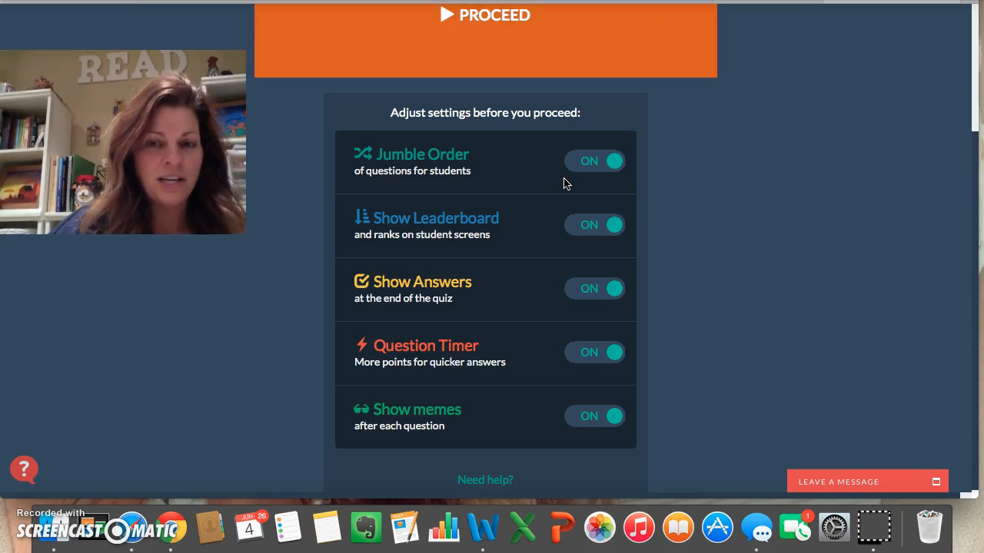
scroll(563, 206, down, 1)
click(616, 229)
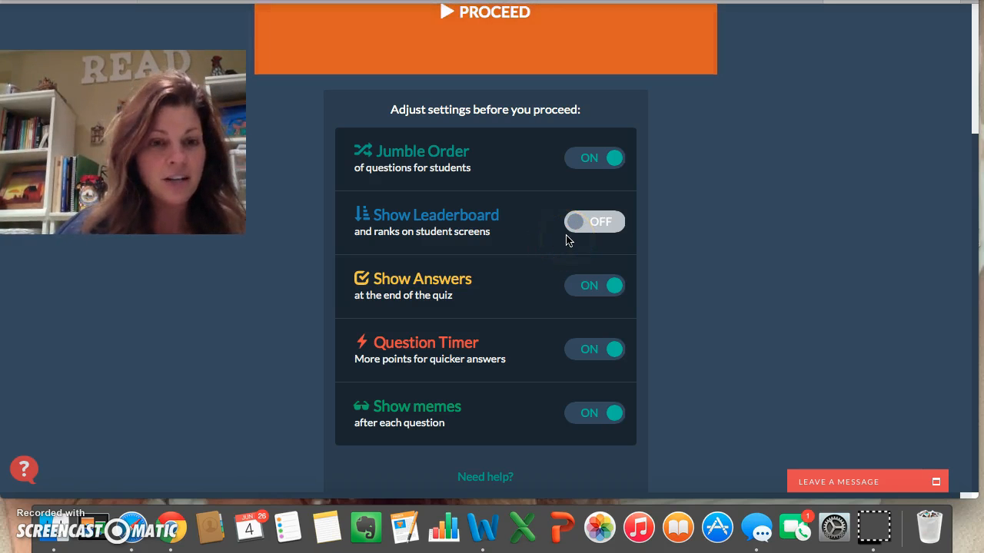
click(576, 222)
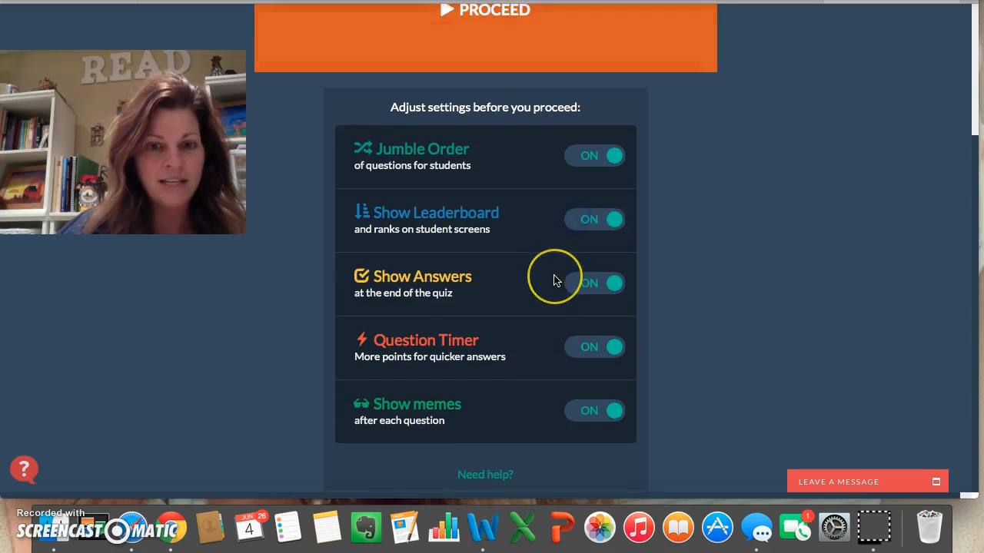
click(614, 295)
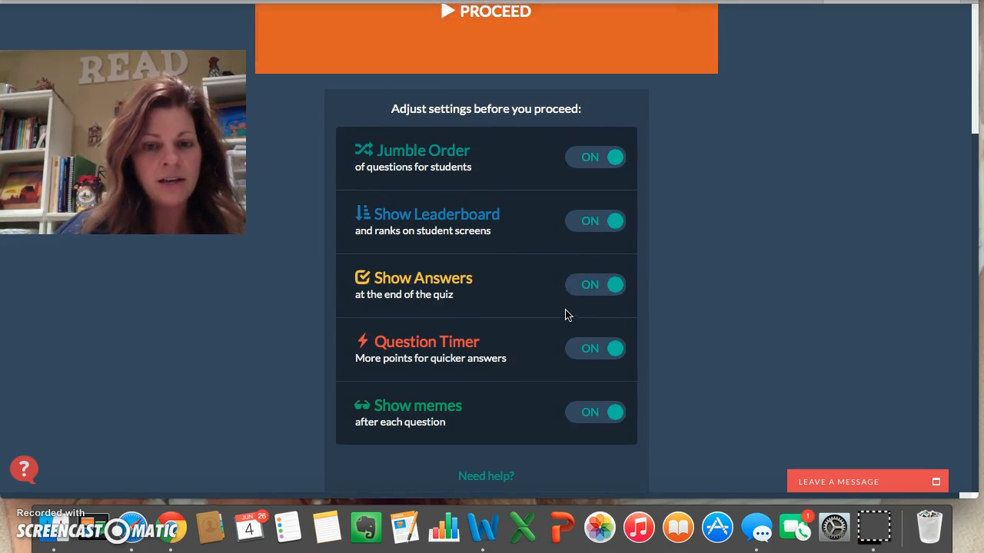
click(611, 352)
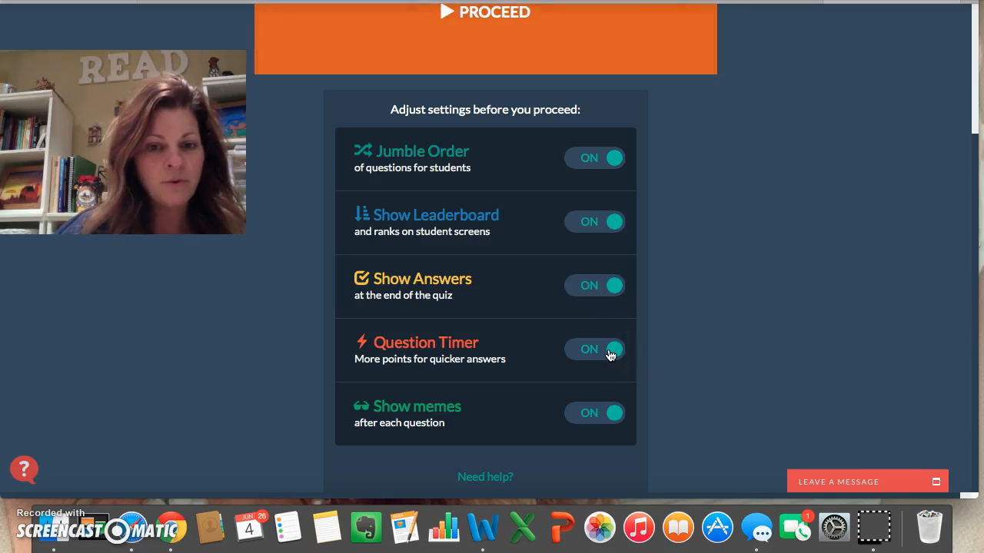
click(610, 352)
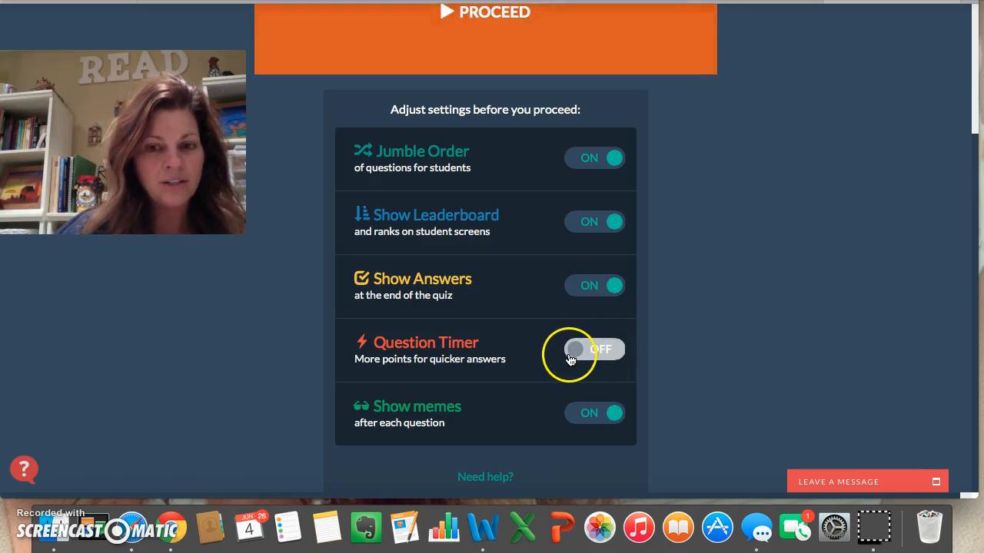
click(581, 355)
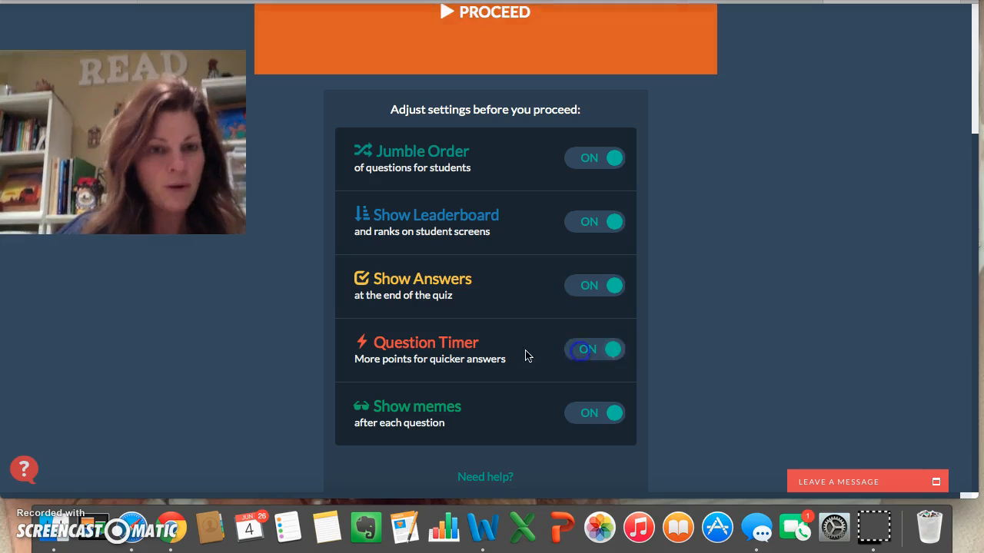
click(597, 425)
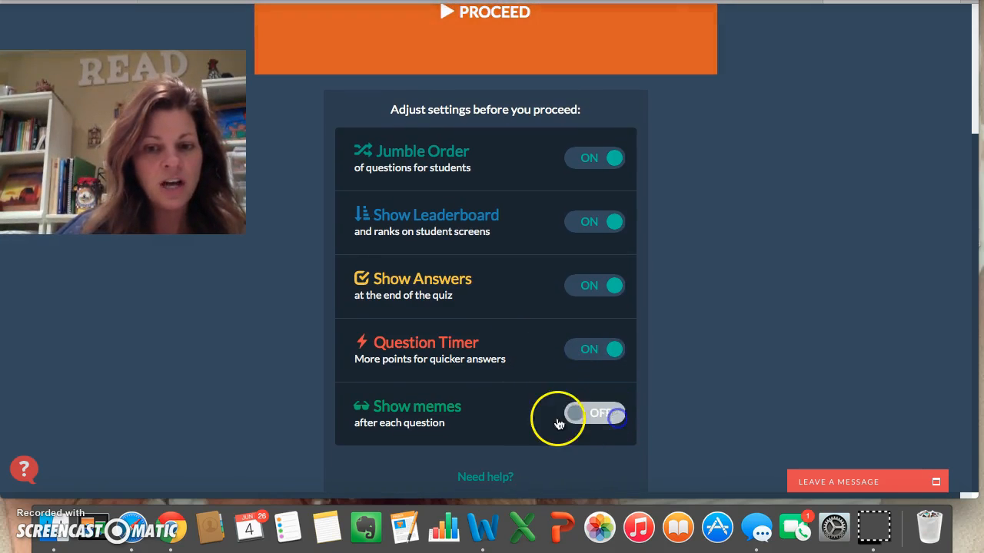
click(569, 422)
Step: Proceed with the Text Features quiz to open its game lobby
scroll(549, 402, up, 5)
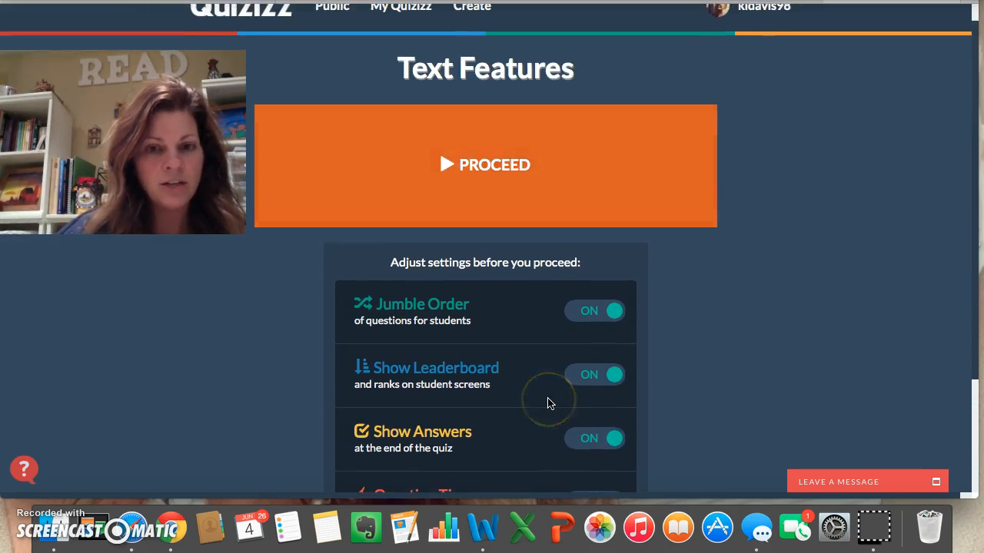
click(444, 198)
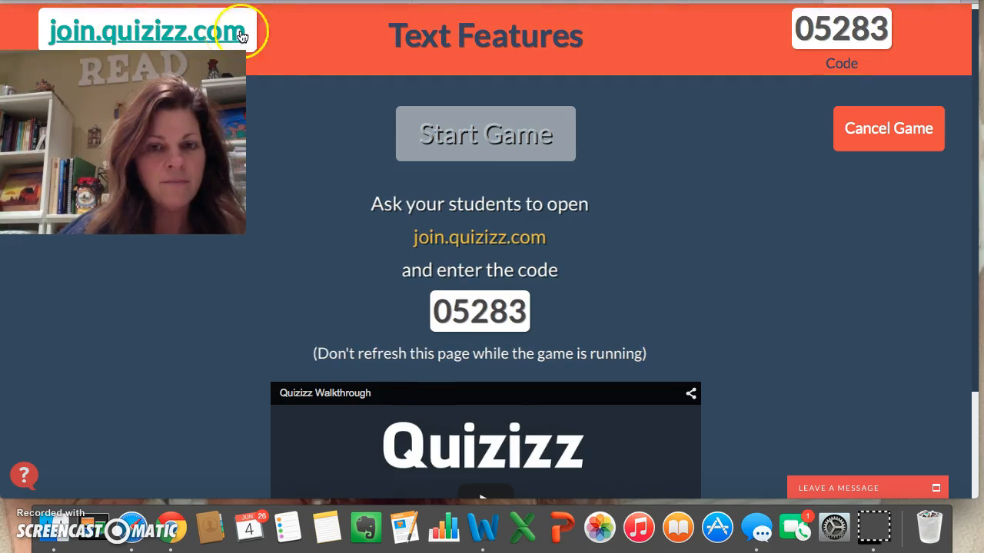
Step: Examine the lobby's join address, game code and student instructions for the Text Features game
scroll(672, 264, down, 1)
scroll(672, 264, down, 2)
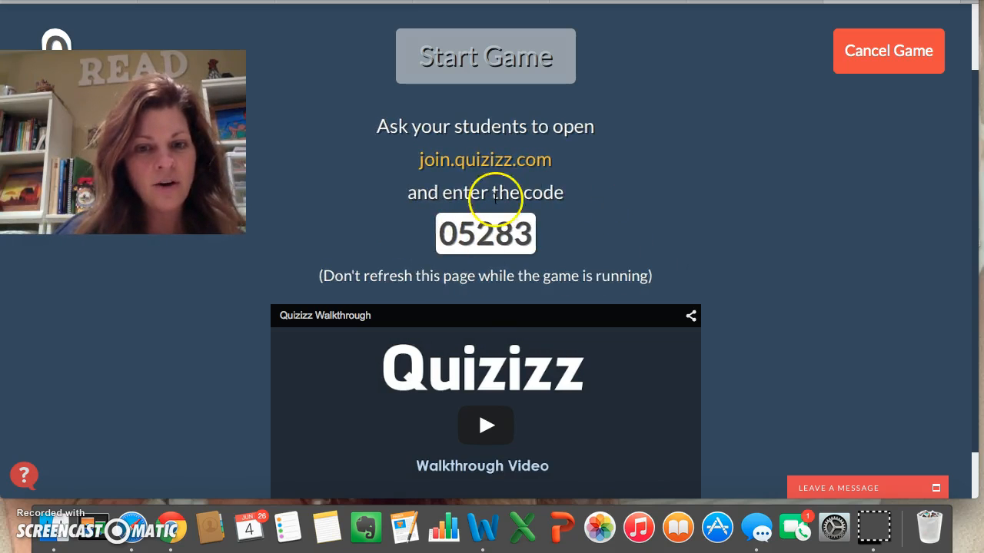
scroll(563, 403, down, 1)
scroll(566, 404, up, 2)
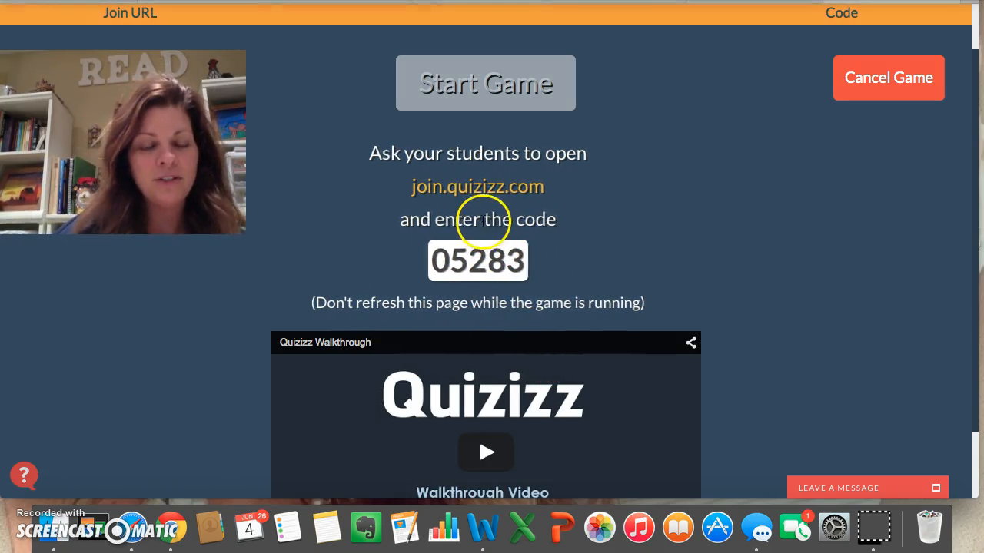
scroll(504, 365, down, 2)
scroll(507, 346, up, 3)
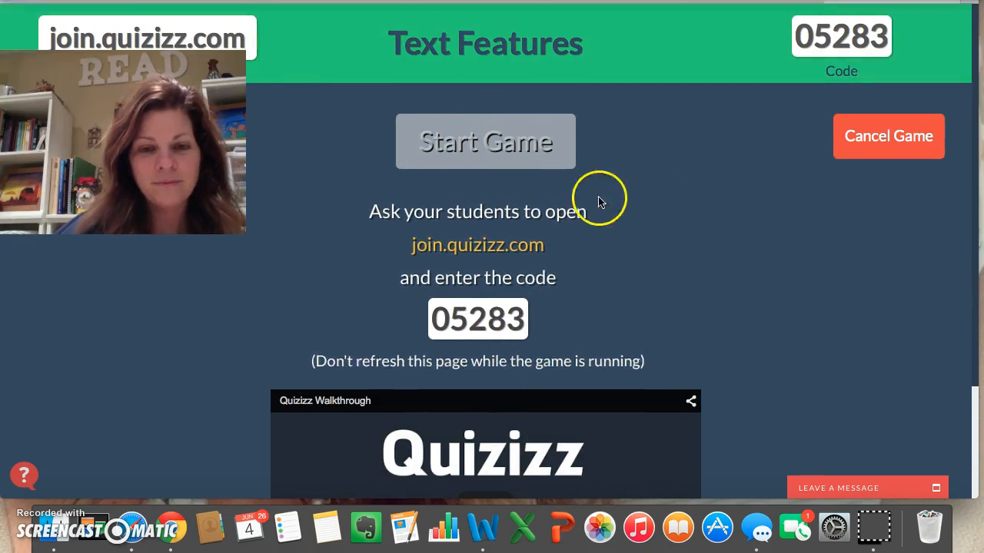
scroll(510, 312, down, 2)
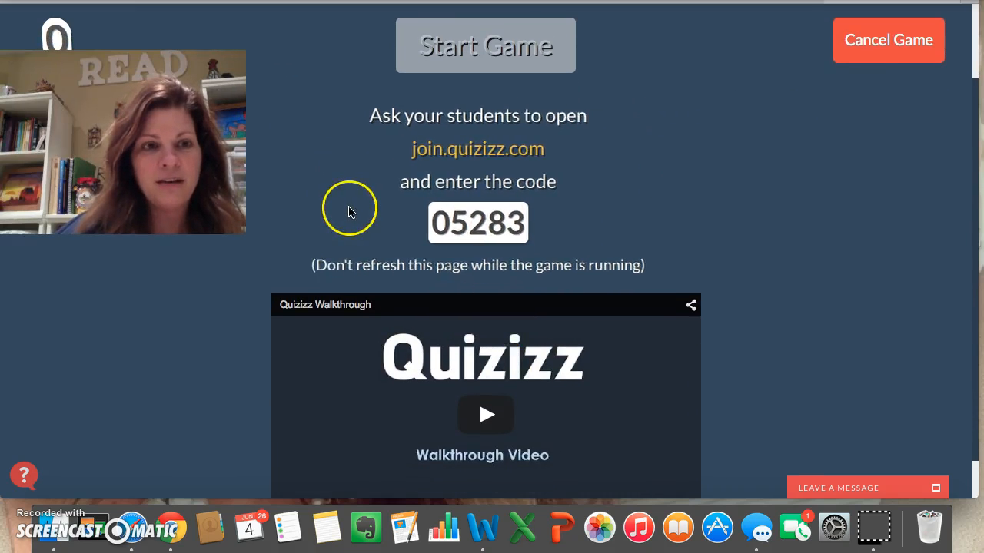
scroll(350, 209, down, 1)
scroll(350, 212, up, 3)
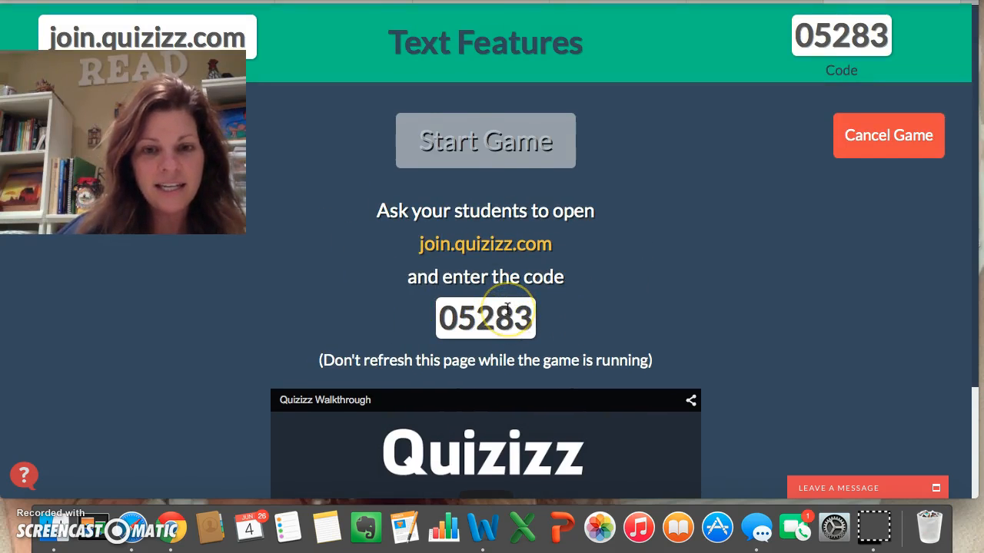
scroll(452, 121, up, 1)
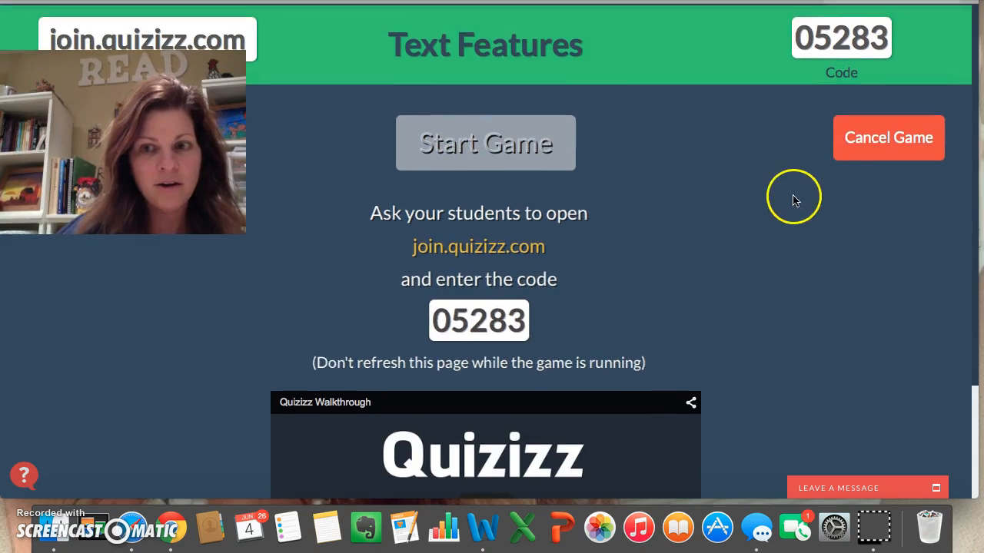
Step: Cancel the Text Features game and confirm closing it
click(862, 156)
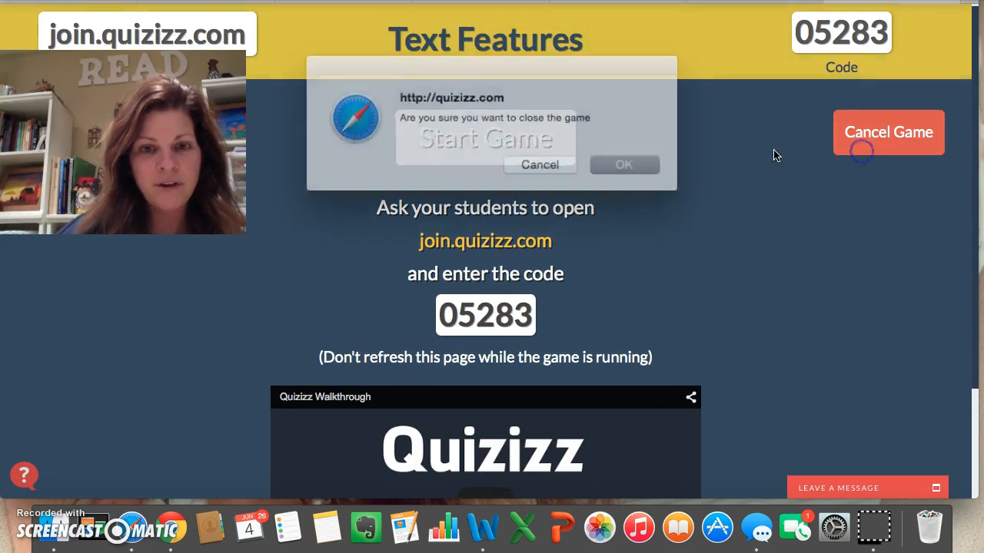
click(602, 159)
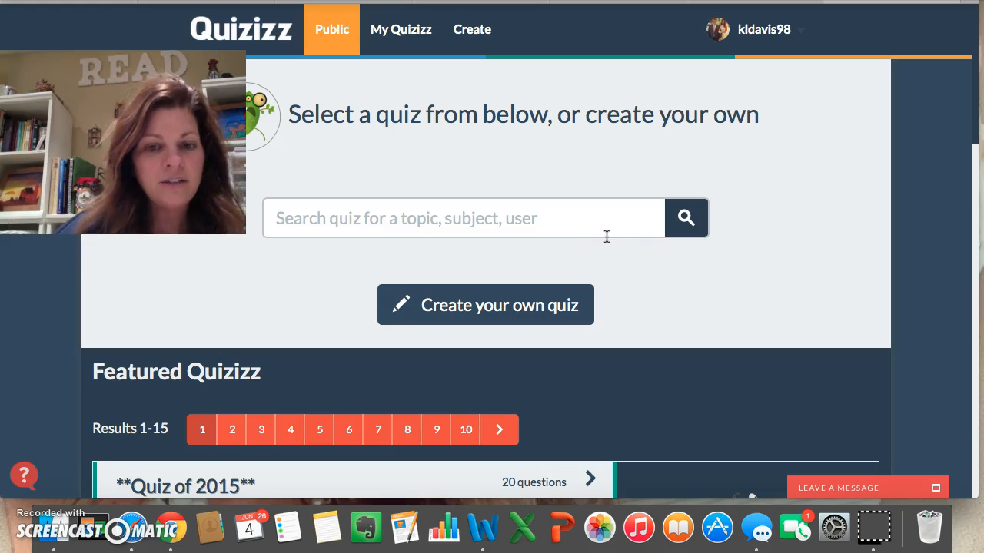
scroll(606, 237, down, 1)
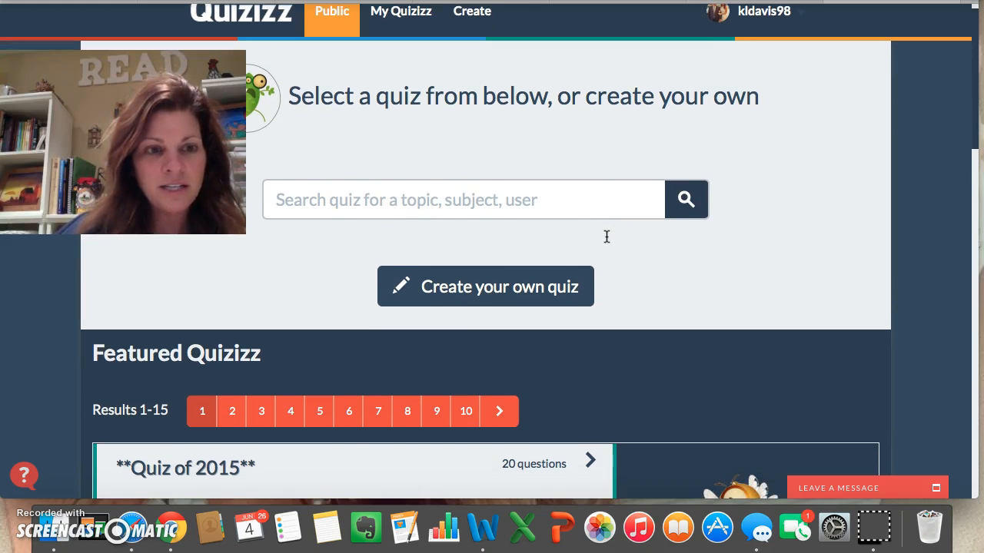
scroll(607, 236, down, 5)
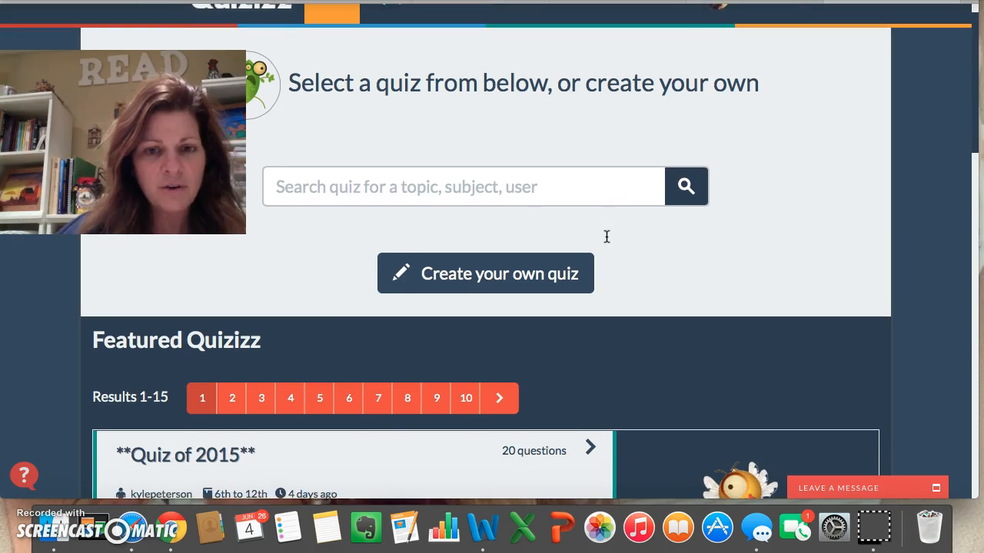
scroll(606, 237, up, 5)
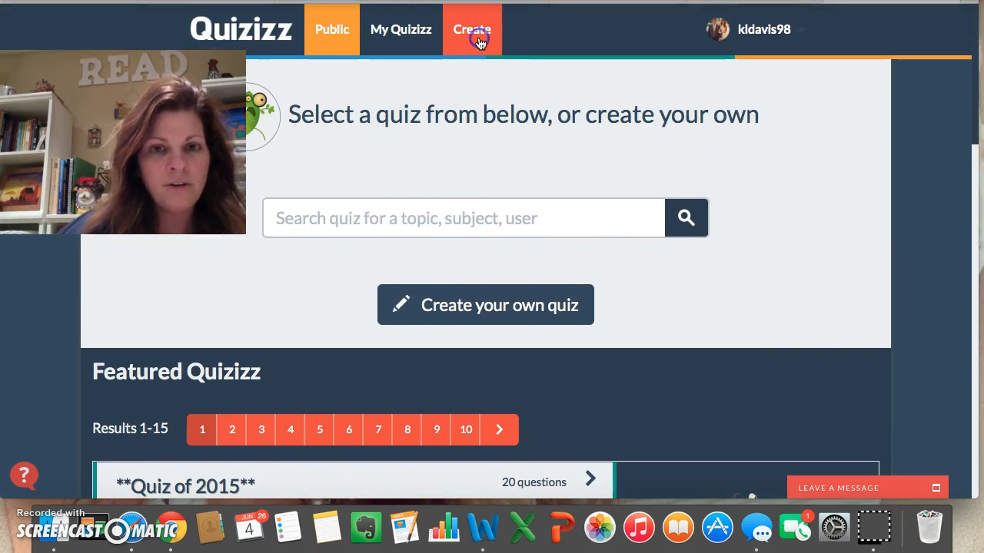
Step: Create a new quiz and name it "Kentucky"
click(472, 31)
click(420, 166)
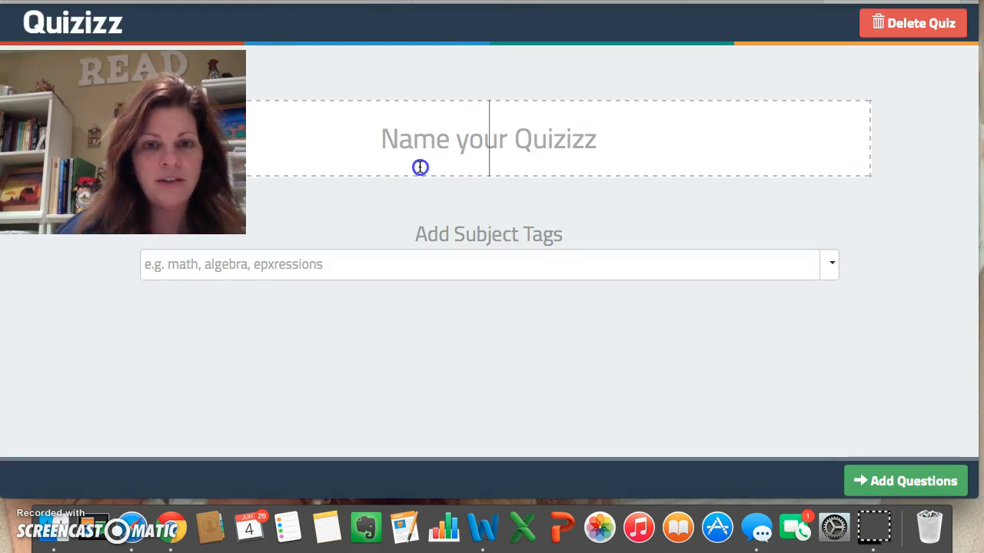
text(Kentucky)
key(Tab)
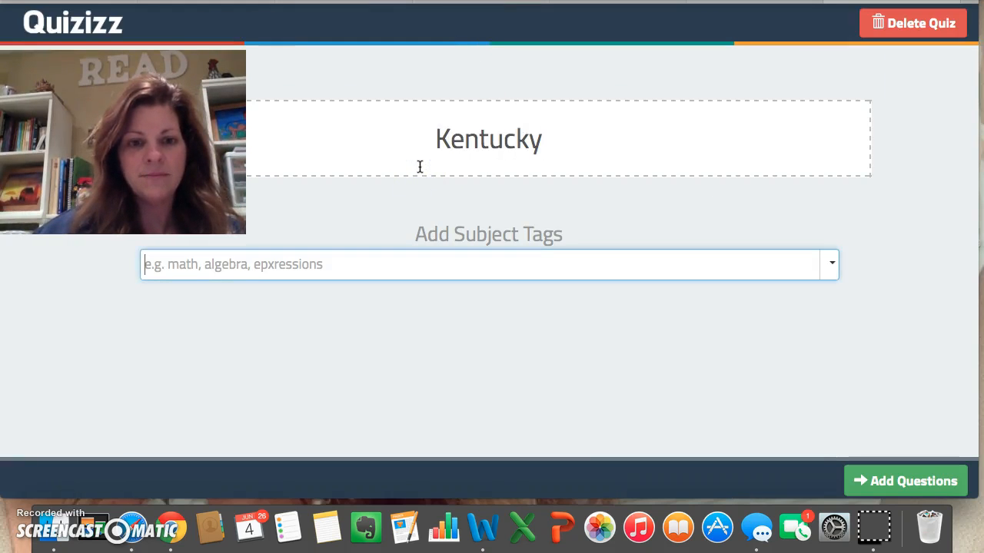
Step: Tag the Kentucky quiz with the subject "geography" from the suggested subject tags
click(829, 275)
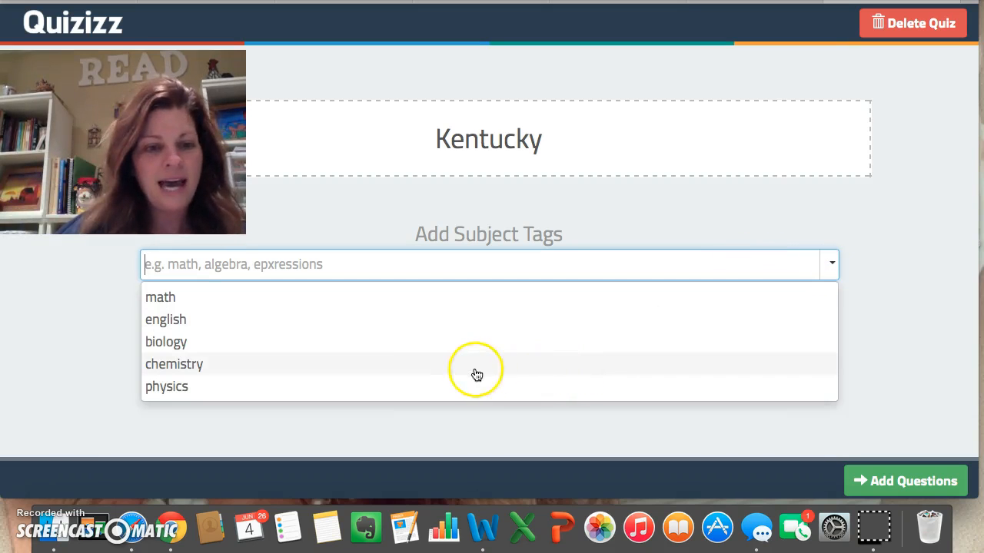
scroll(223, 345, down, 3)
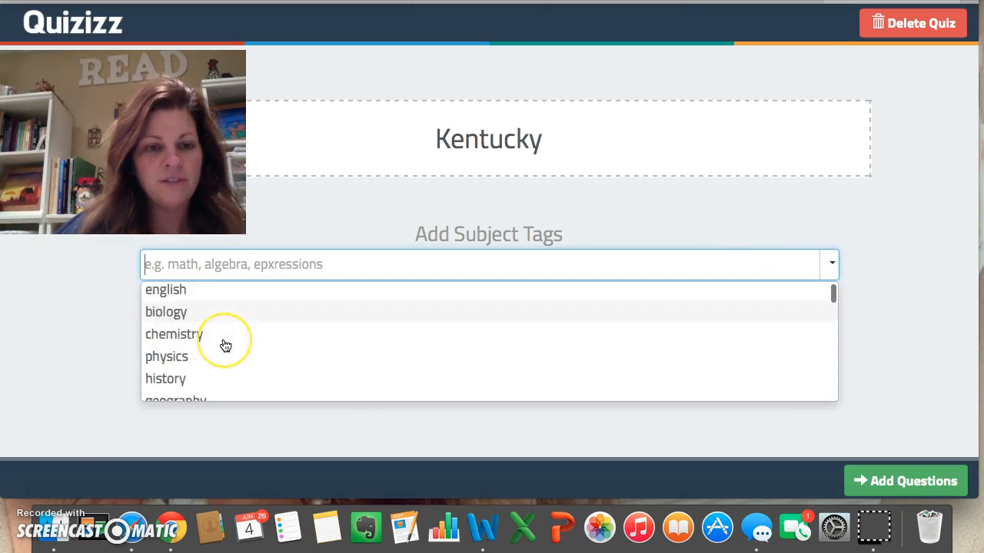
scroll(223, 345, up, 3)
scroll(223, 346, down, 6)
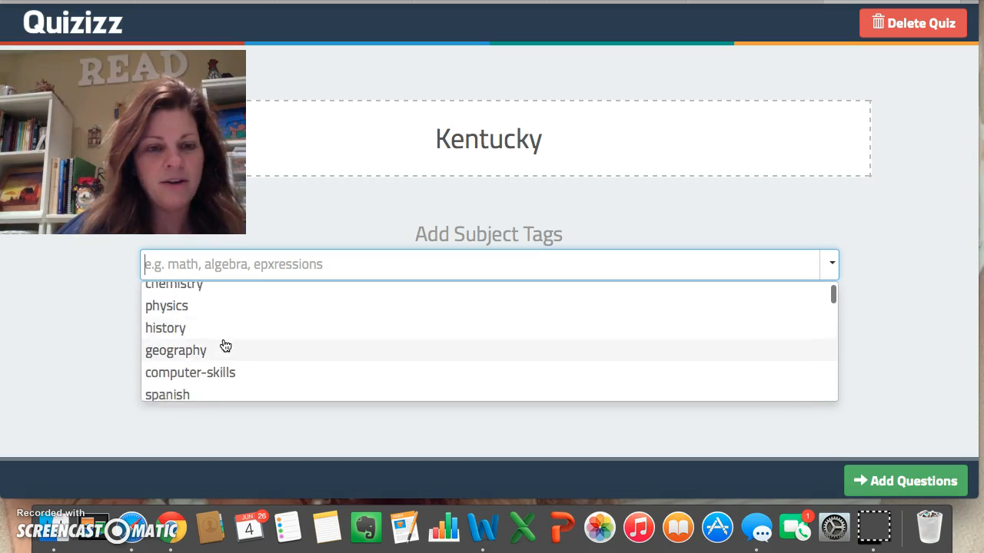
scroll(224, 345, down, 6)
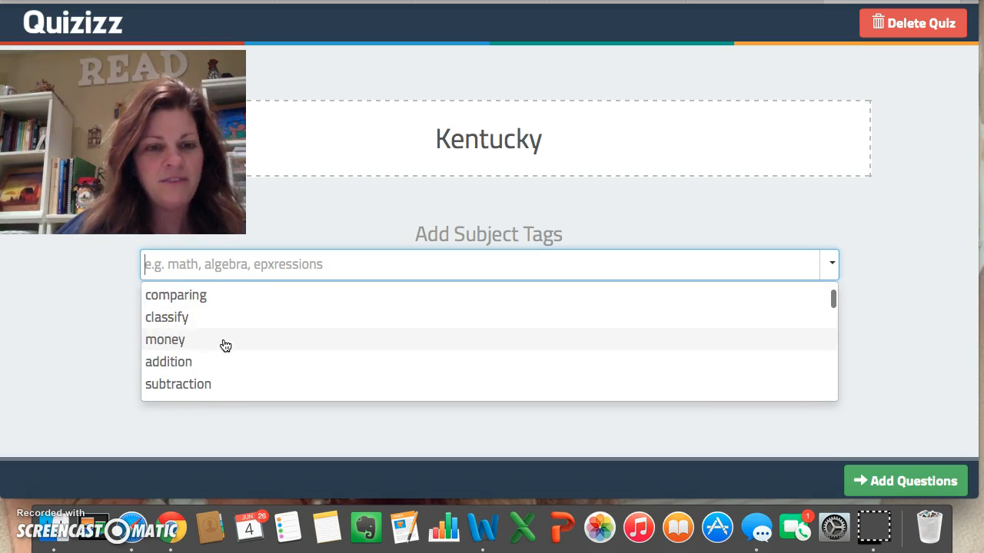
scroll(225, 346, down, 3)
scroll(225, 346, up, 10)
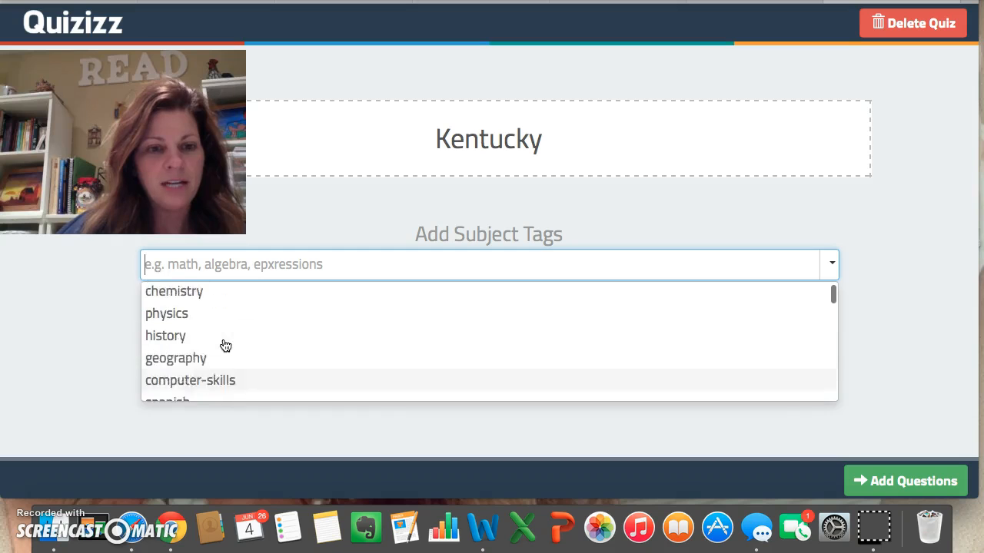
scroll(249, 362, down, 3)
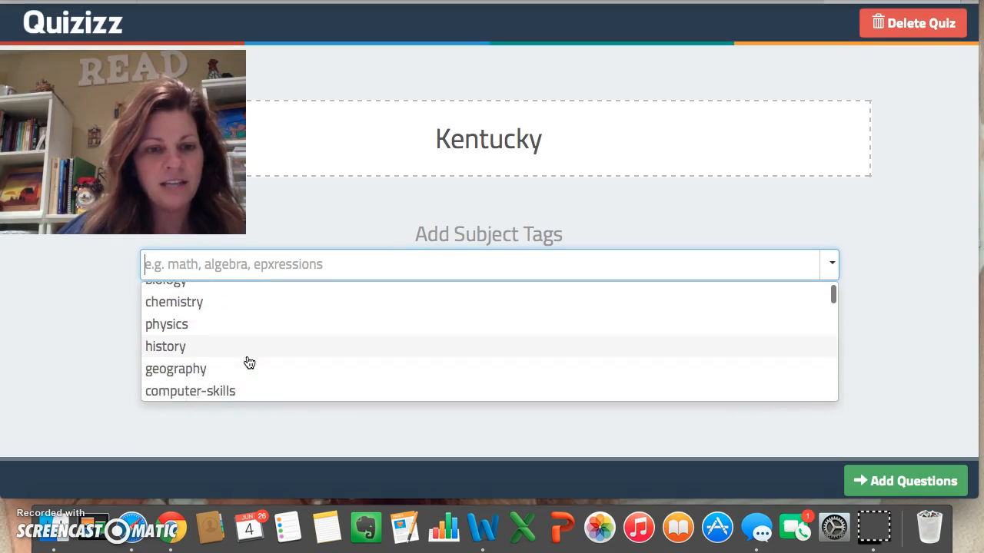
click(219, 342)
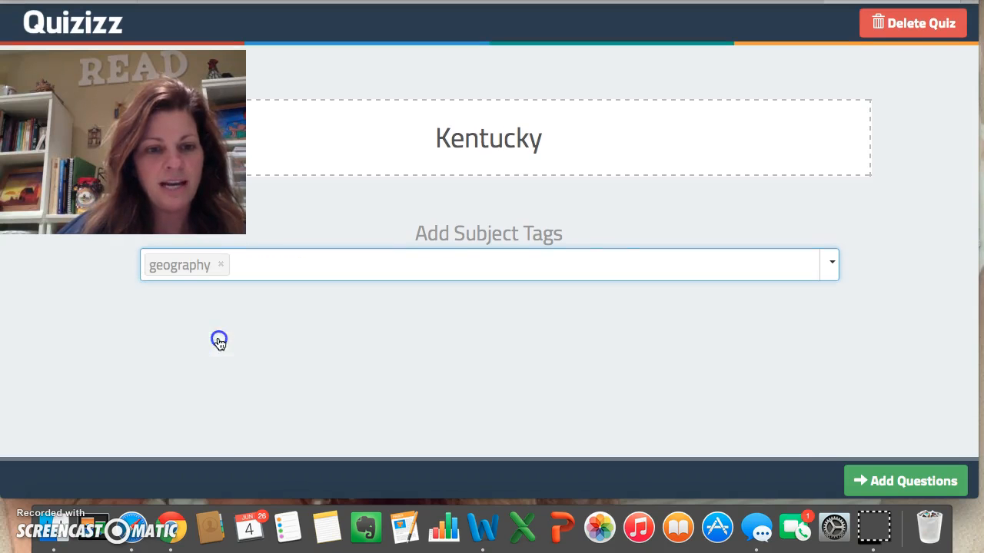
Step: Proceed to adding questions and enter "What is the capitol of Kentucky?" as the text of the first question
click(882, 481)
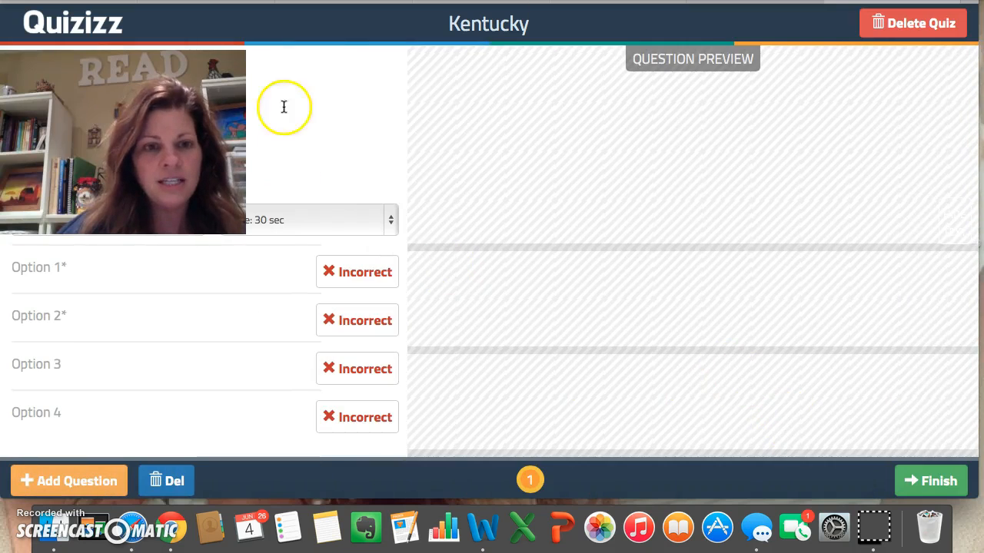
text(What)
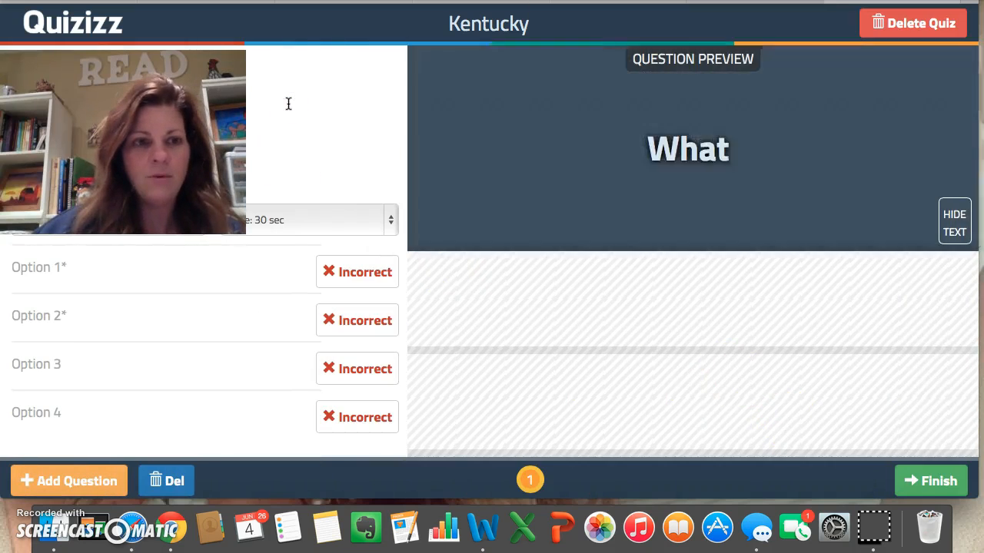
text( is the cap)
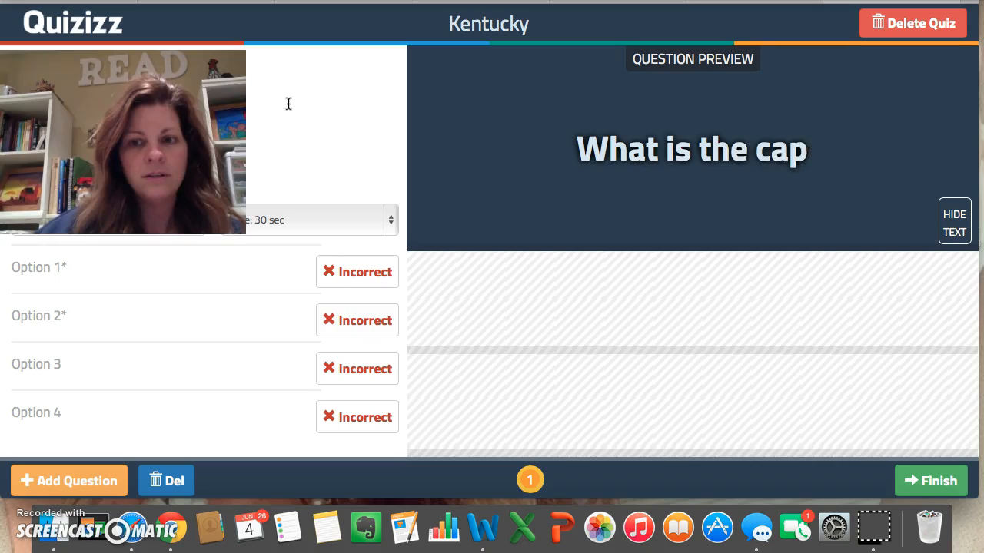
text(itol of K)
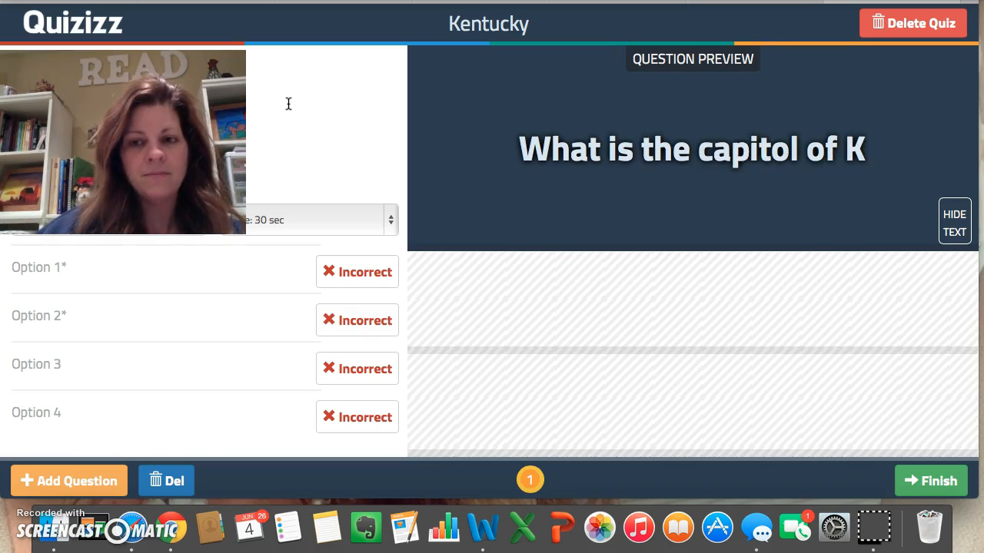
text(entucky?)
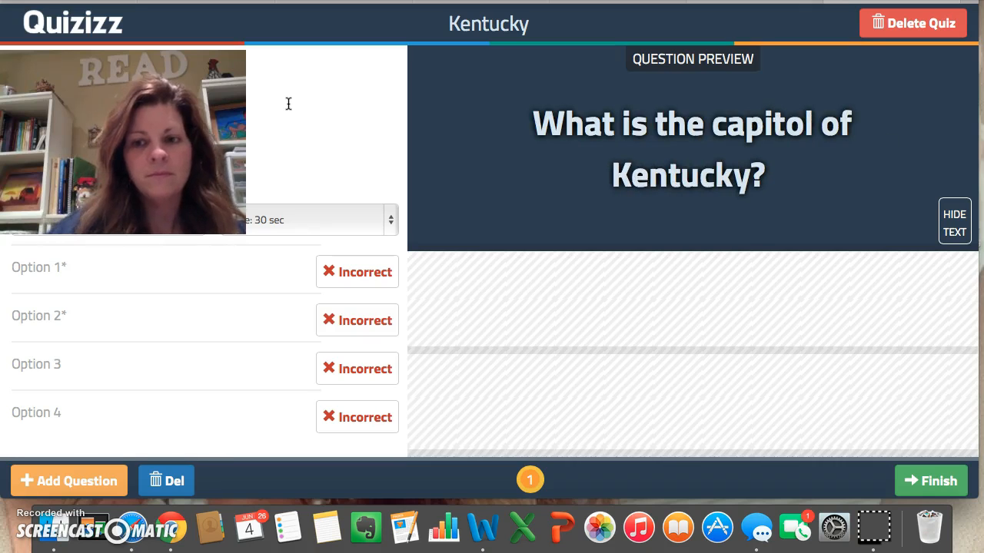
Step: Enter the answer options Lexington, Louisville, Frankfort and Somerset in that order, with Frankfort marked as correct
click(166, 271)
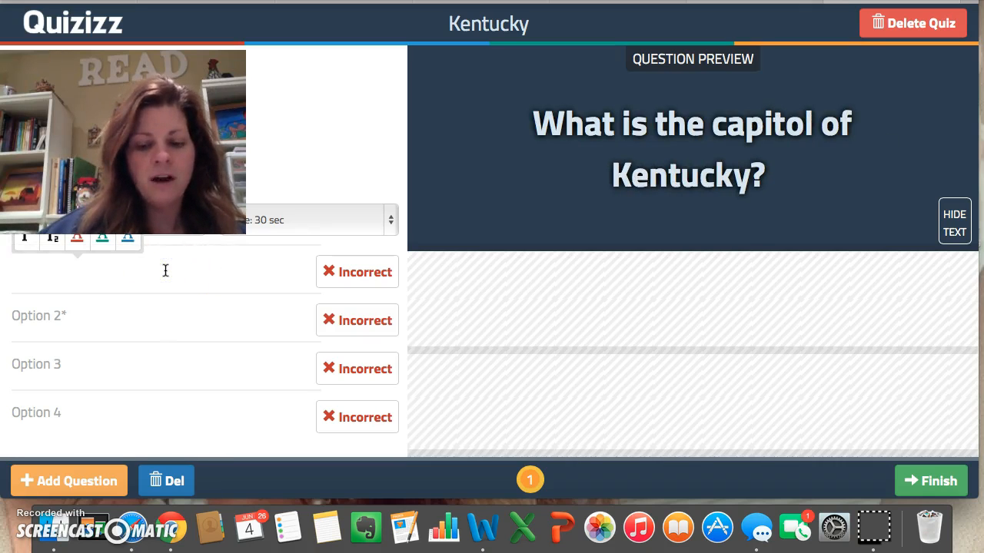
text(Lexing)
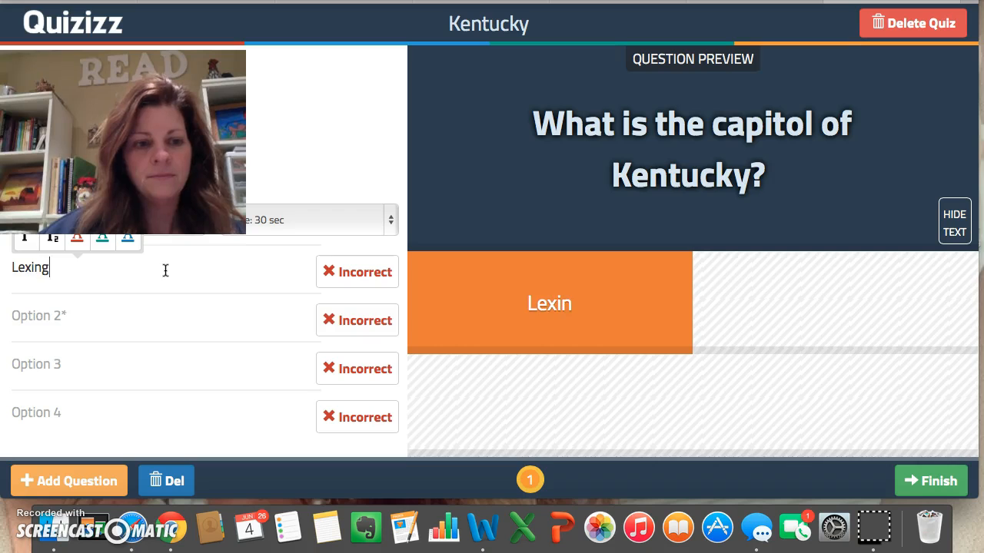
text(ton)
key(Tab)
text(Louisville)
key(Tab)
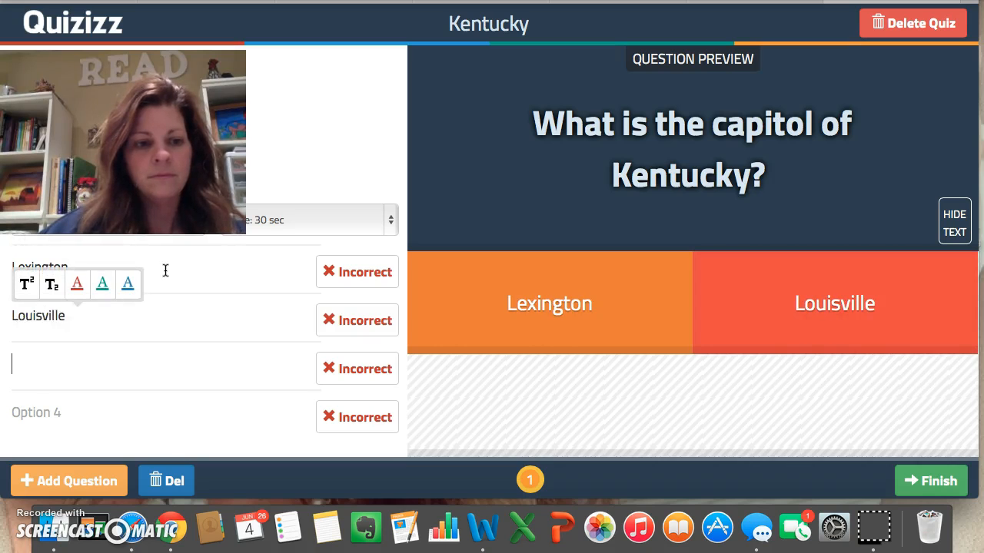
text(Frankfort)
key(Tab)
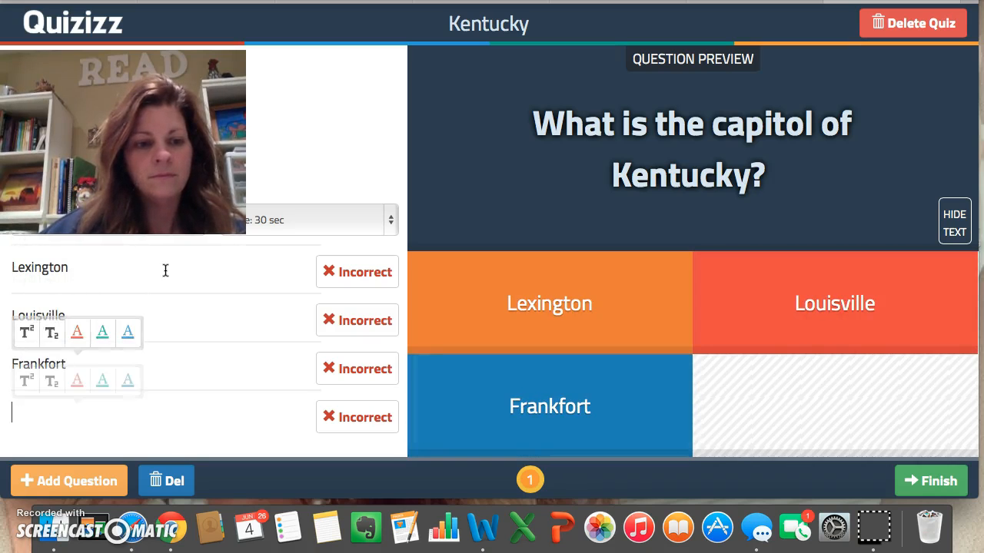
text(Somerset)
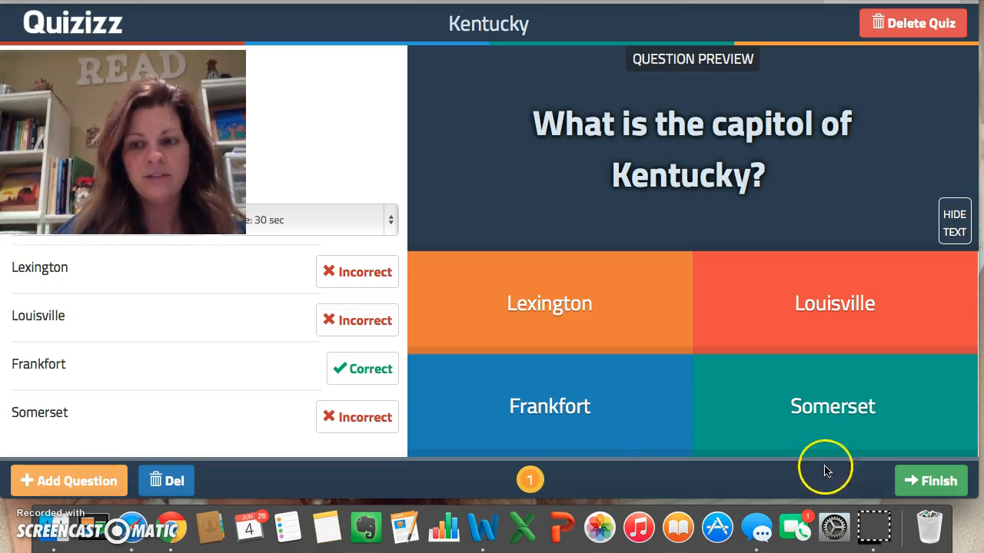
Step: Finish the questions and set the quiz's grade range to 1st to 2nd
click(914, 481)
click(721, 274)
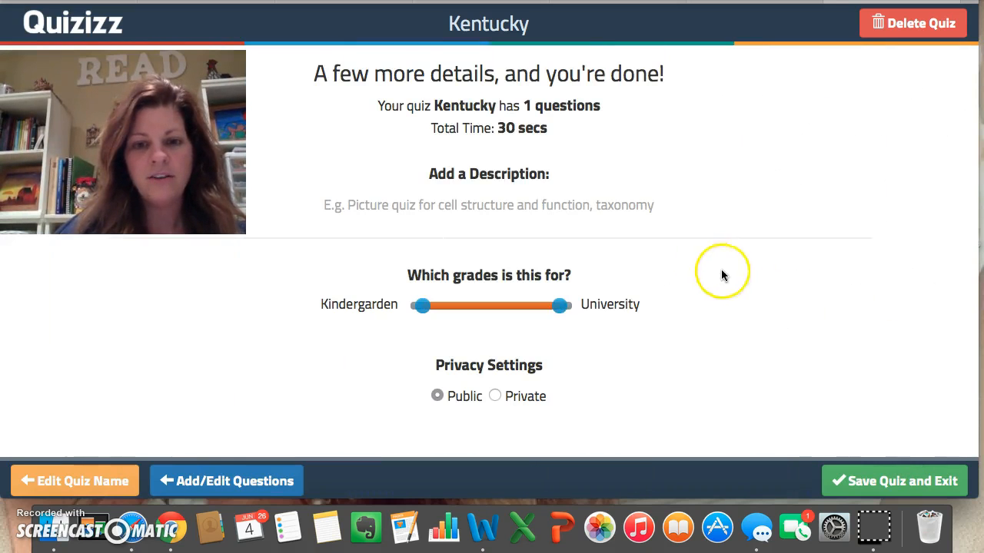
mouse_move(449, 313)
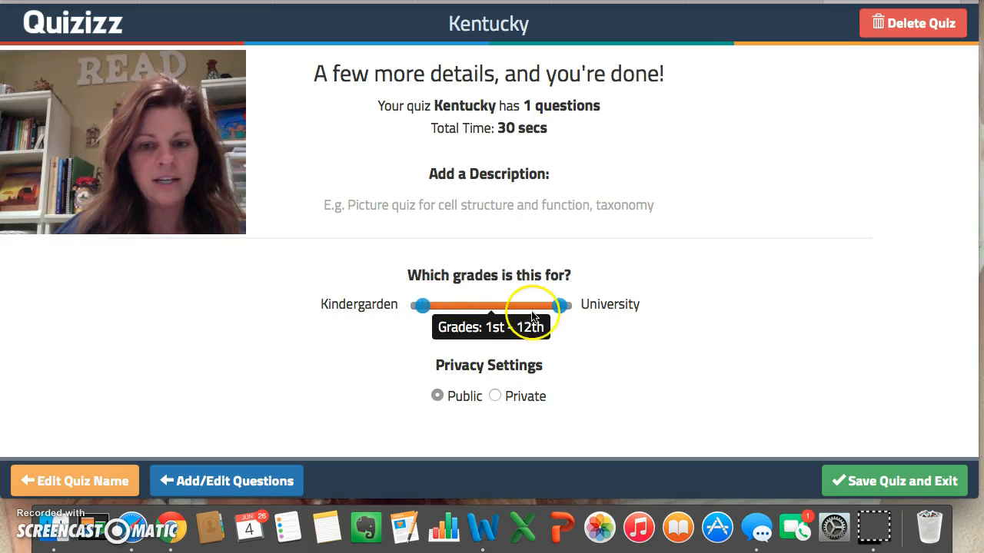
drag(565, 309, 441, 305)
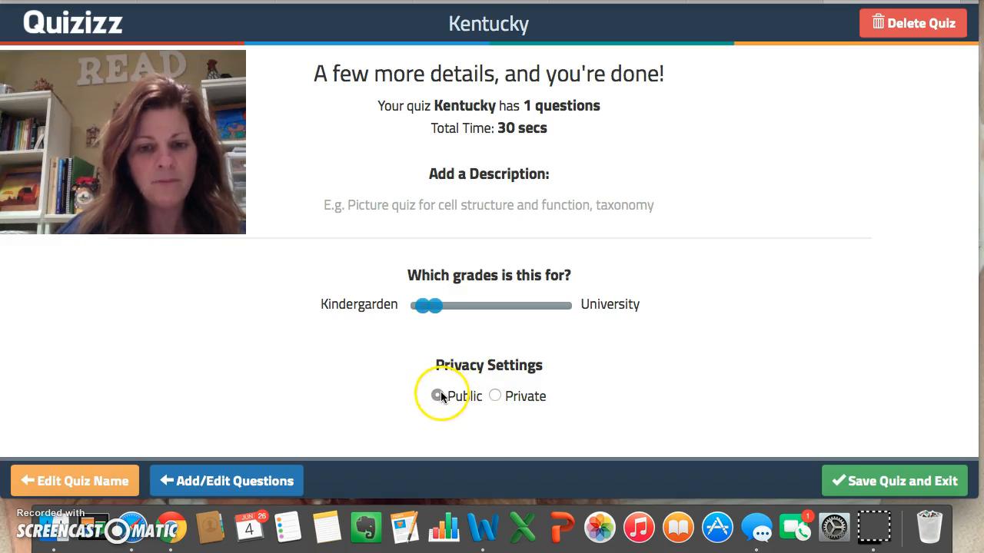
Step: Set the quiz's privacy to Public, and save the quiz and exit the editor
click(496, 397)
click(449, 398)
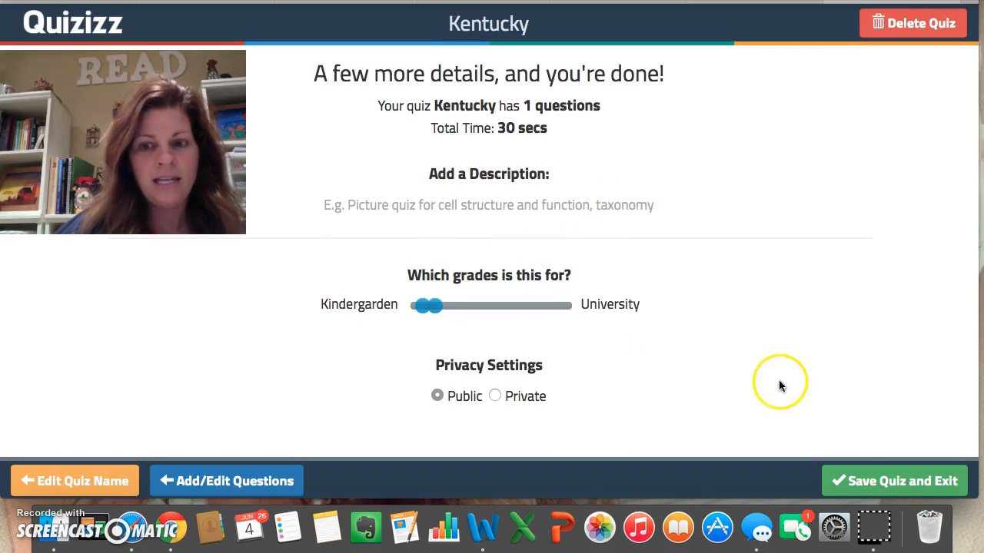
click(838, 481)
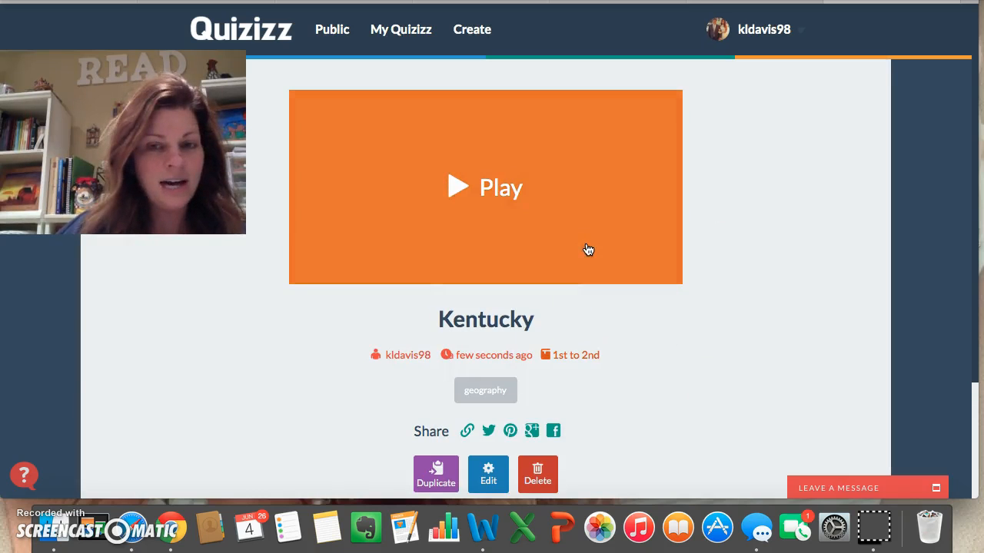
Step: Open the My Quizizz list of your own quizzes
click(525, 231)
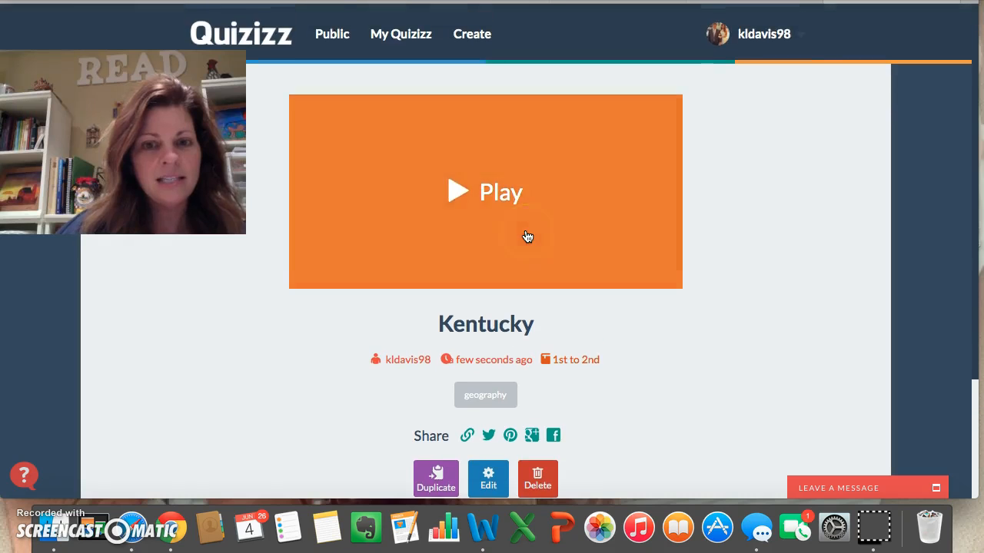
click(422, 44)
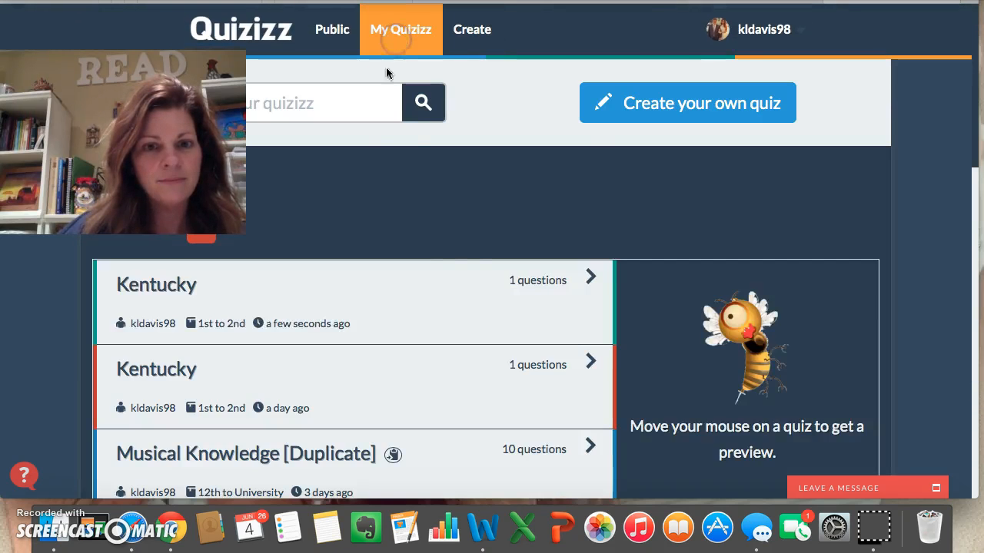